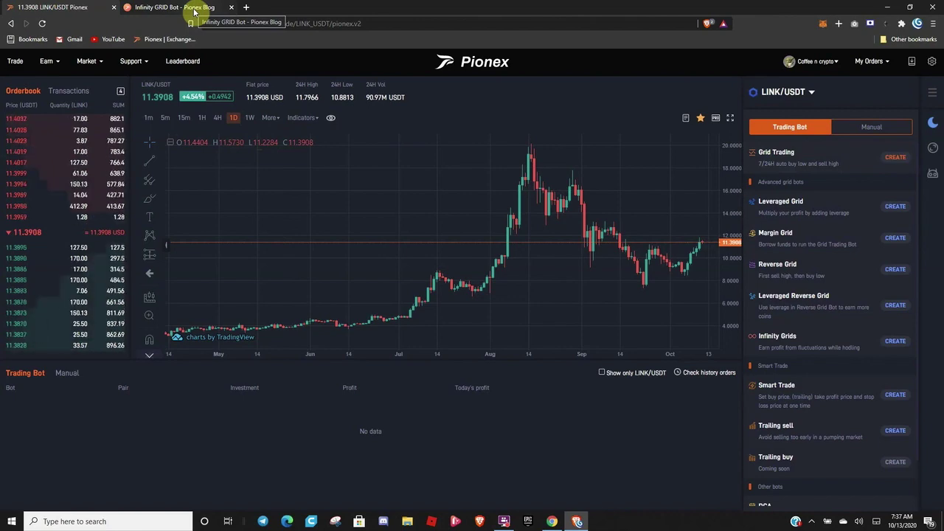
Scroll the Infinity Grid Bot article to the example: Lower Limit 9.000, 1% per grid, 500 USDT.
left_click(194, 11)
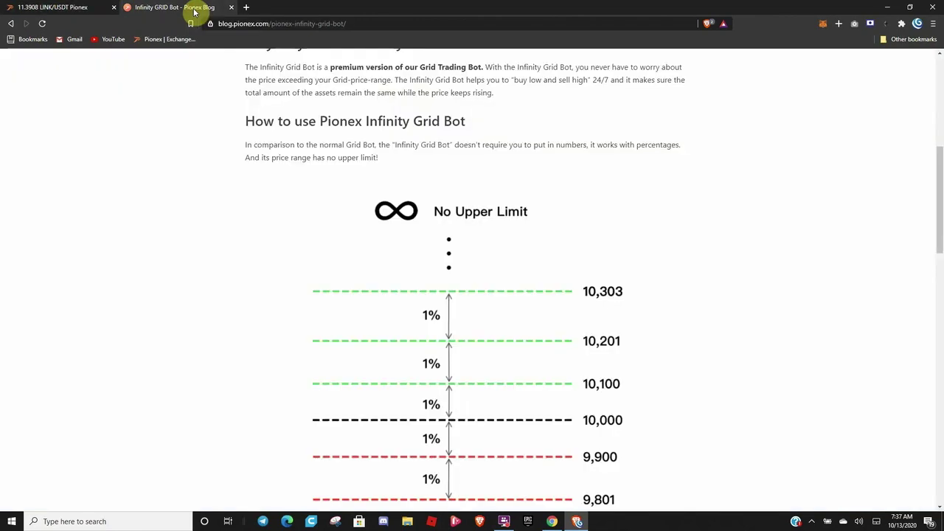
scroll(276, 224, "up", 4)
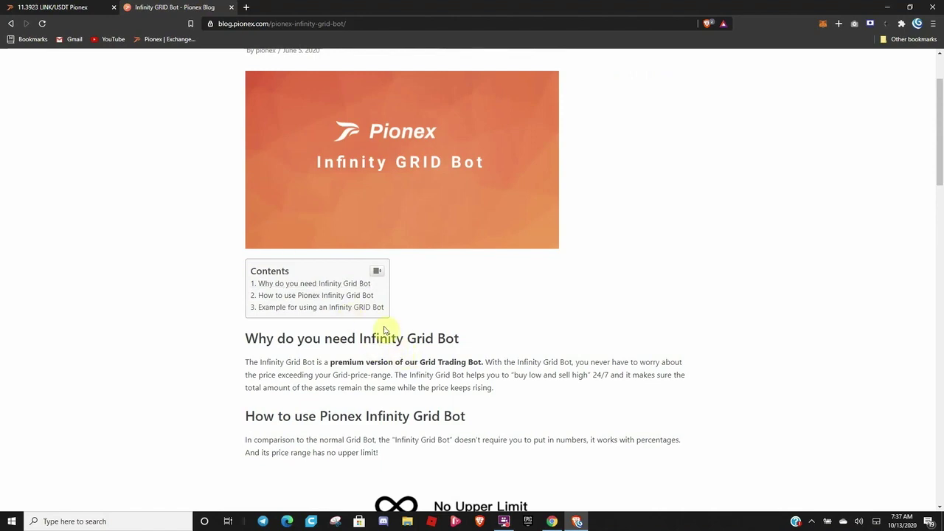
scroll(384, 330, "down", 4)
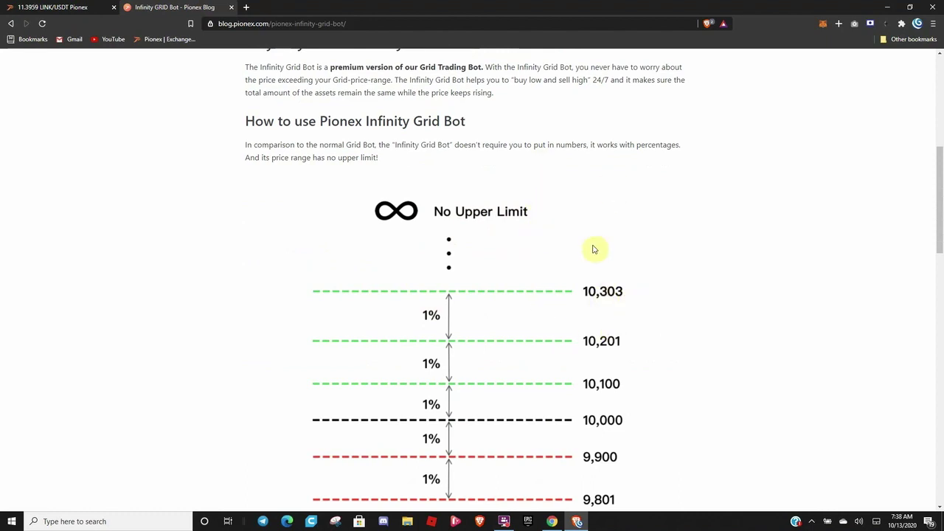
scroll(594, 249, "down", 3)
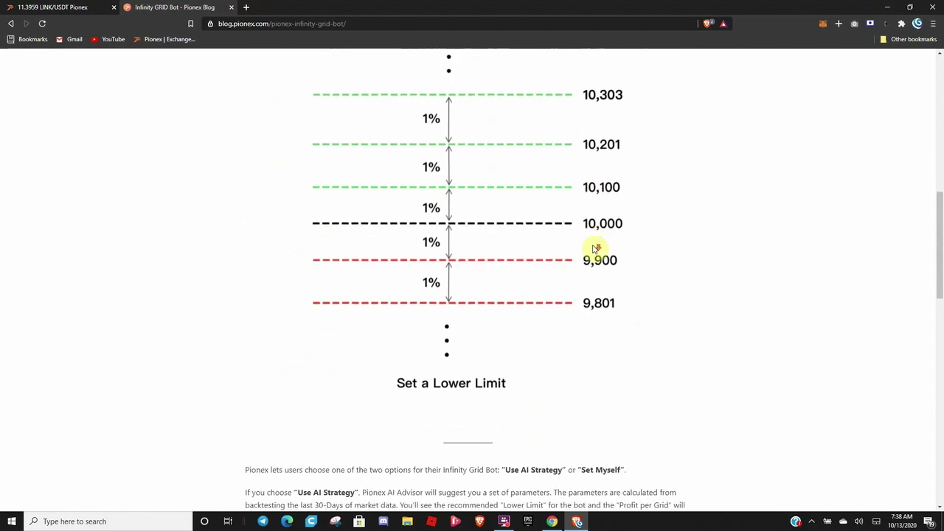
scroll(594, 249, "down", 2)
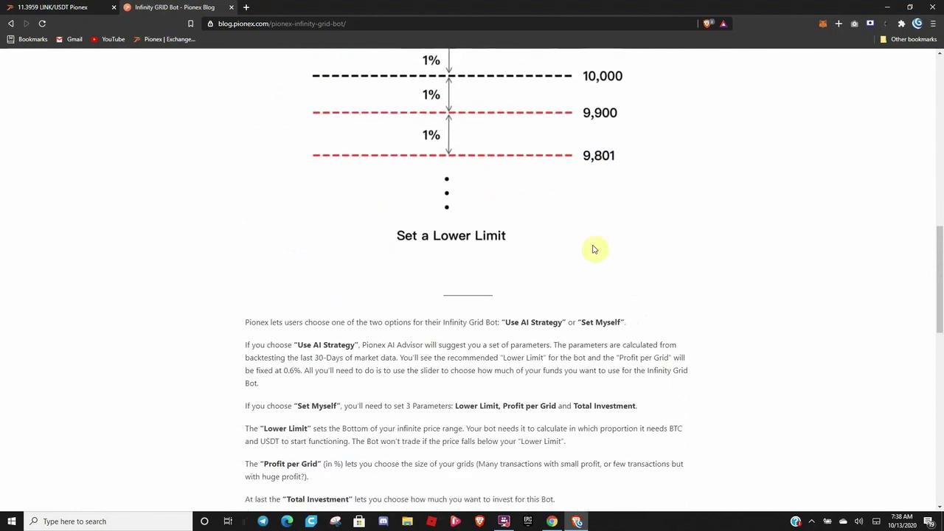
scroll(605, 242, "down", 3)
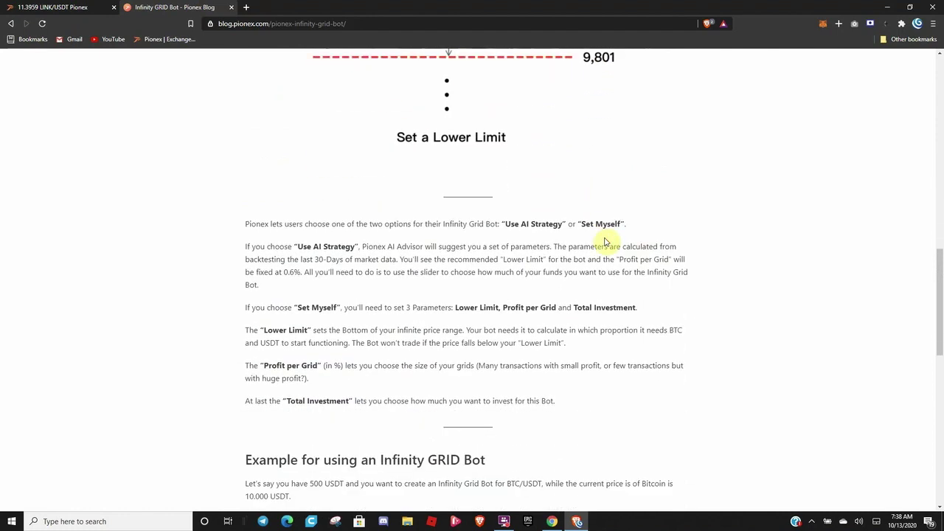
scroll(605, 242, "down", 1)
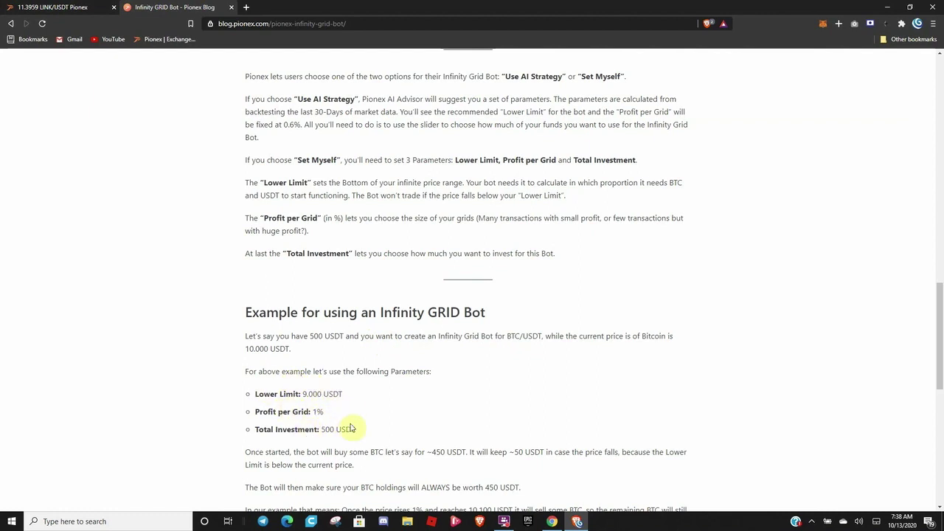
Read through the example, then return to the diagram of 1% grid levels from 9,801 to 10,303.
scroll(358, 429, "down", 1)
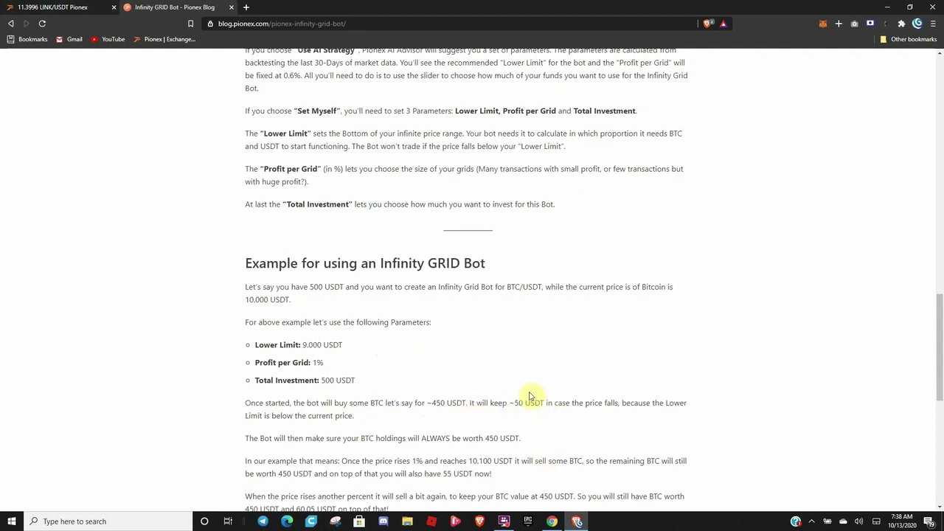
scroll(529, 397, "down", 1)
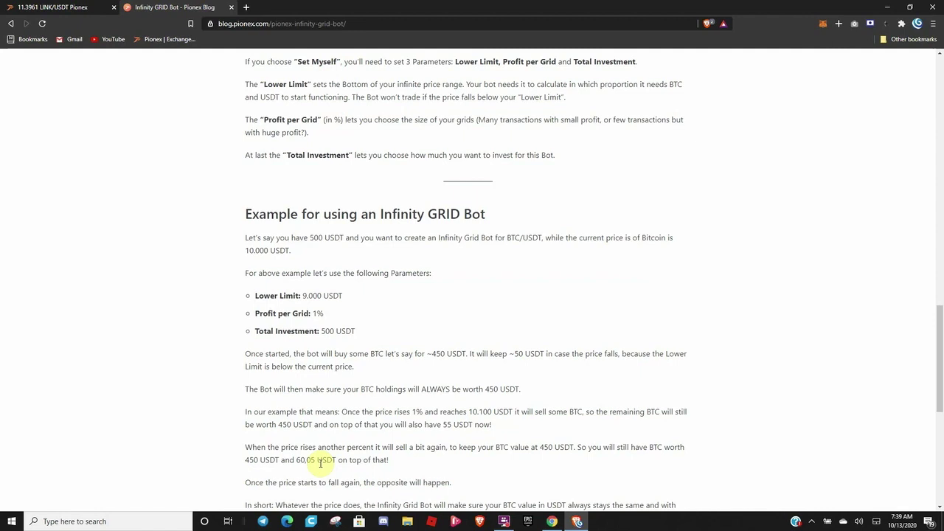
scroll(332, 449, "down", 1)
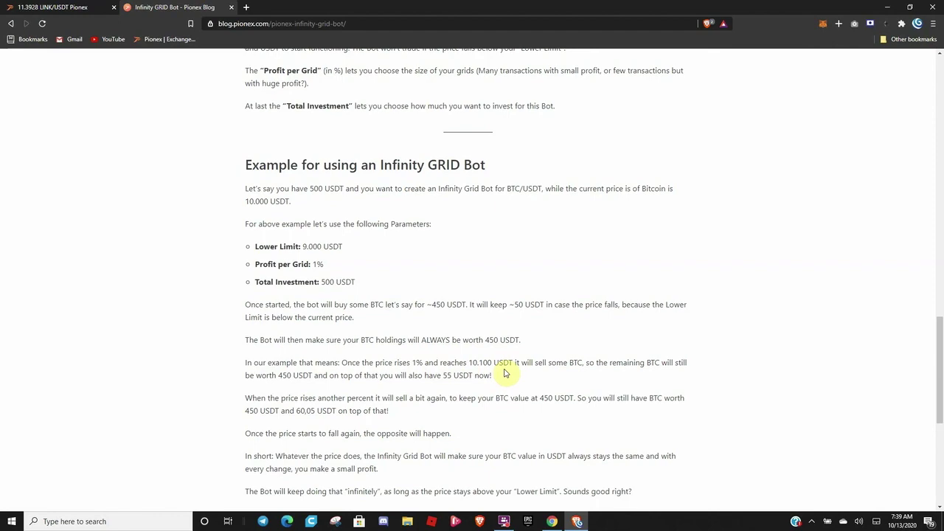
scroll(506, 373, "up", 5)
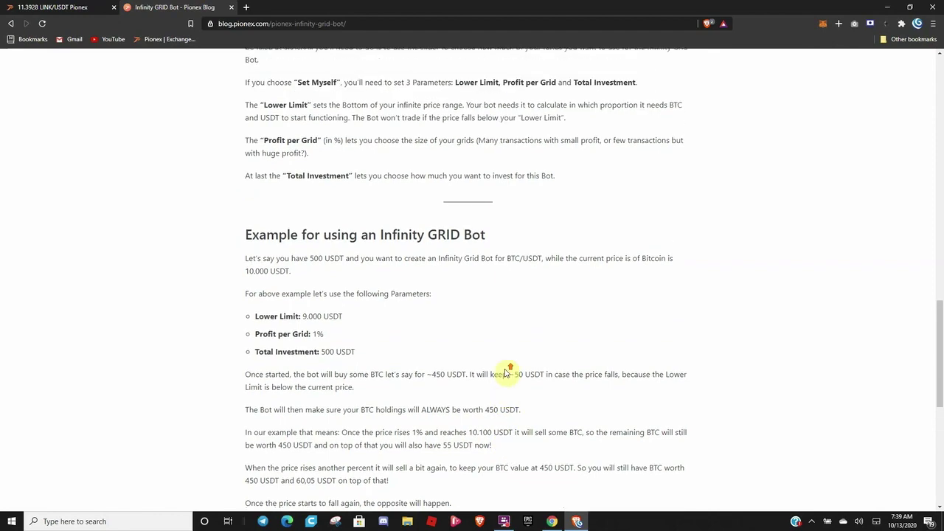
scroll(507, 371, "up", 3)
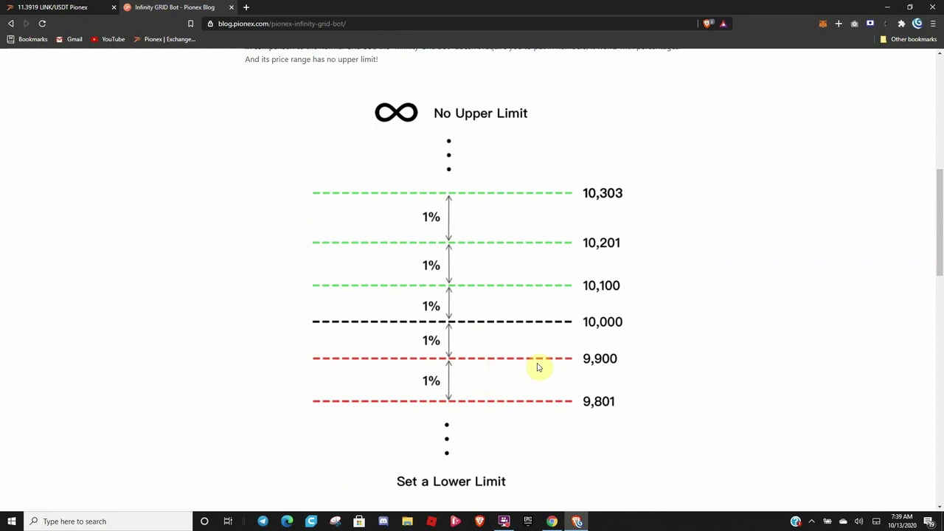
Back on LINK/USDT, start an Infinity Grids bot showing the AI-suggested 4.9788 lowest price and 0.5% per grid.
left_click(26, 7)
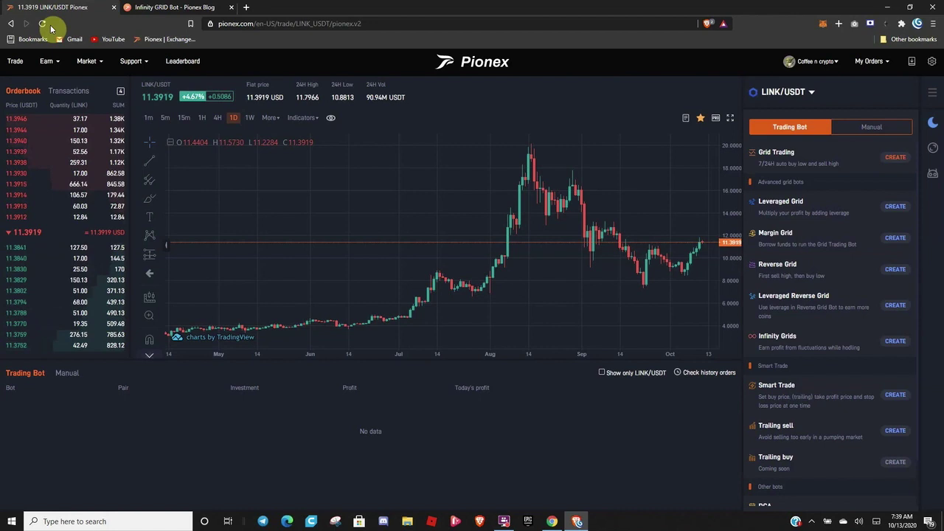
left_click(897, 342)
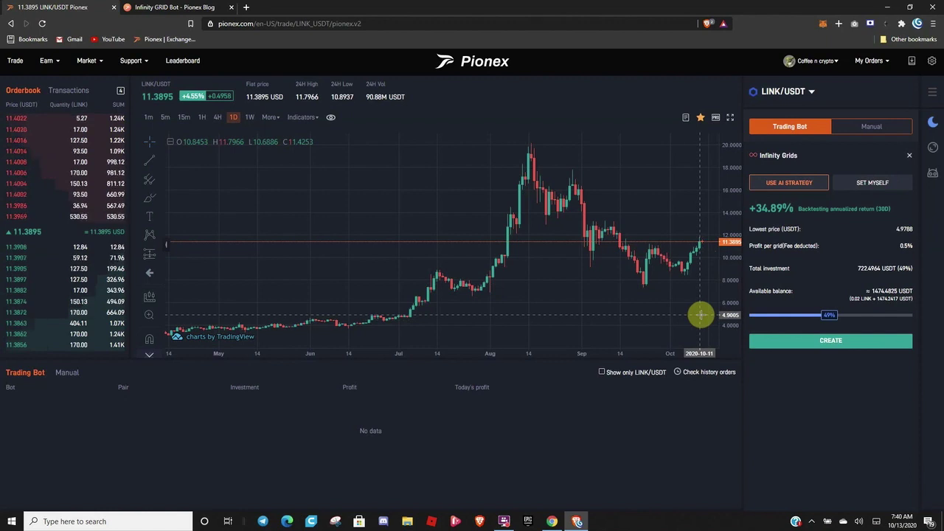
Switch the grid form to Set Myself and enter a lowest price of 4.
left_click(873, 184)
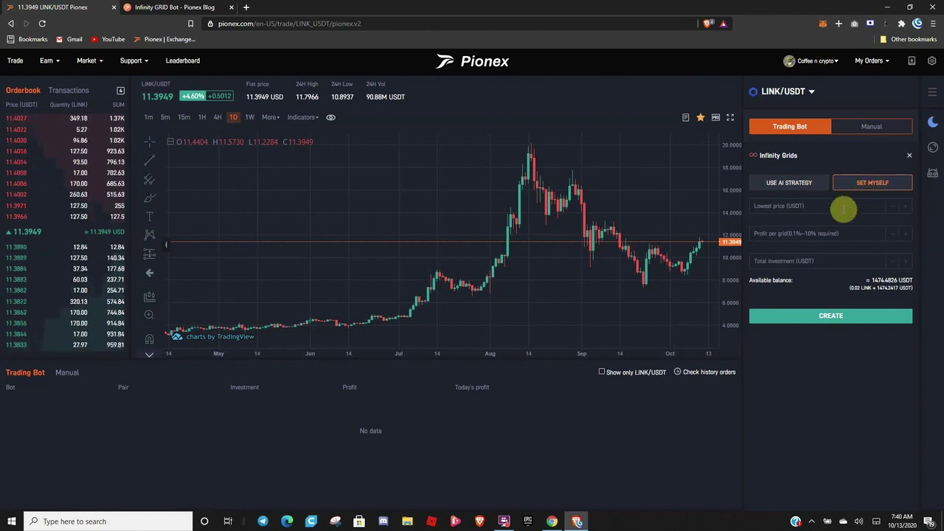
left_click(843, 209)
type("4")
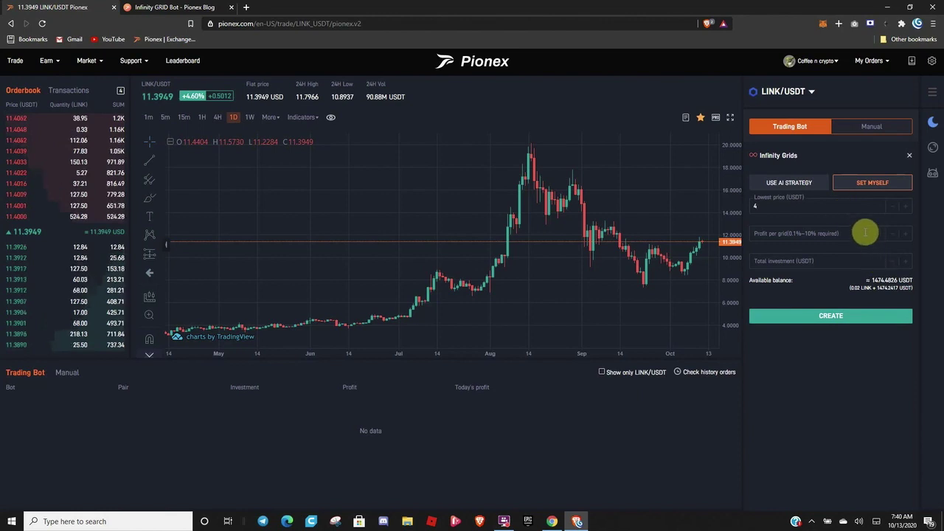
Try profit per grid values 2, 3, 4 and 5 before settling on 7.
left_click(862, 233)
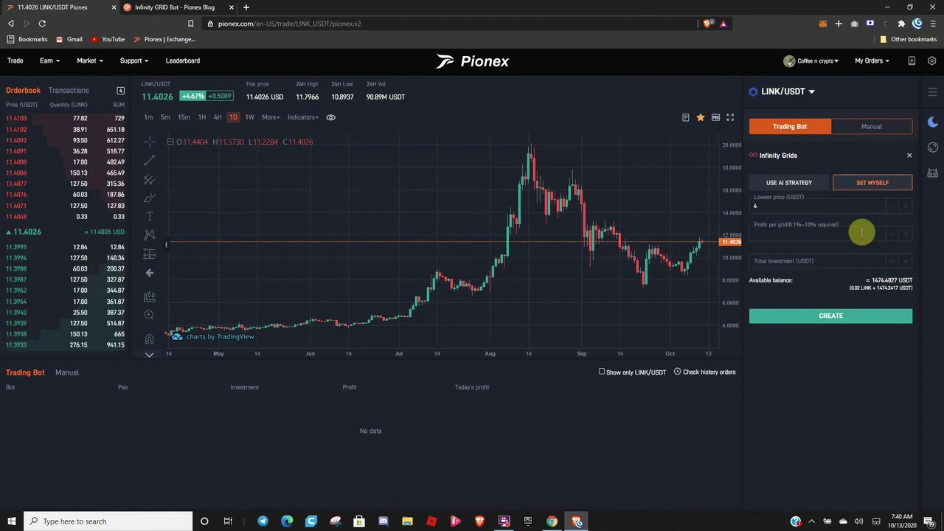
type("2")
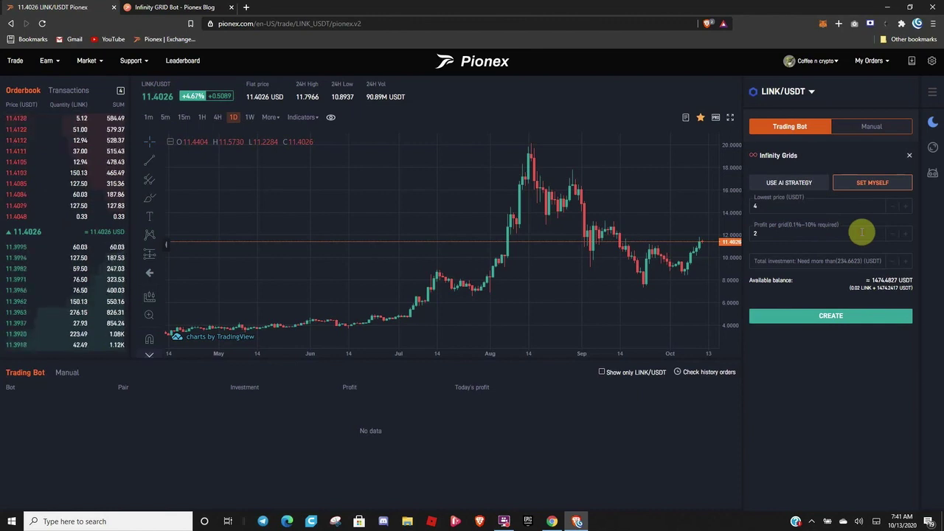
key("BackSpace")
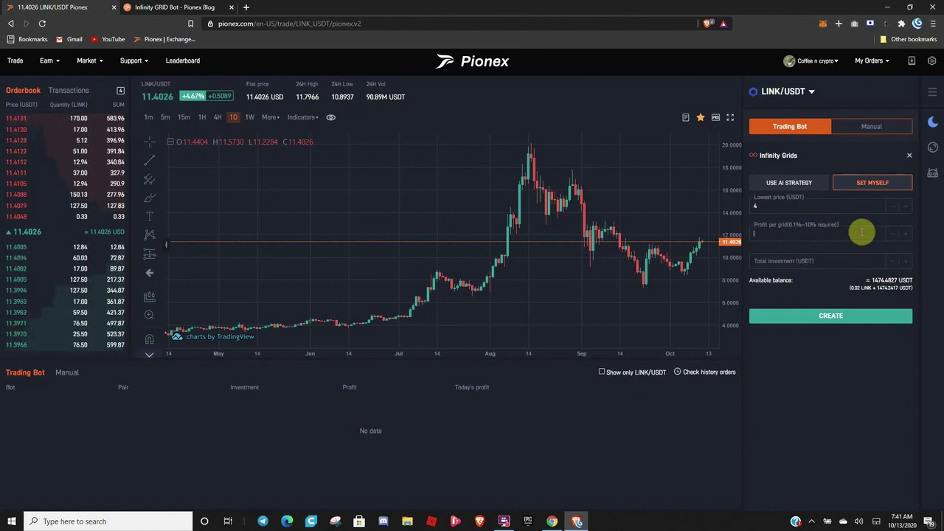
type("3")
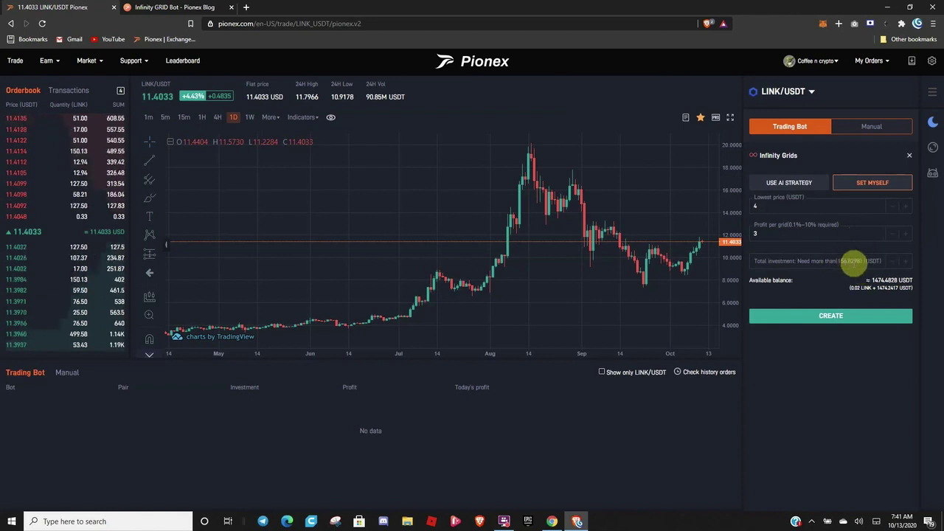
left_click(790, 235)
key("BackSpace")
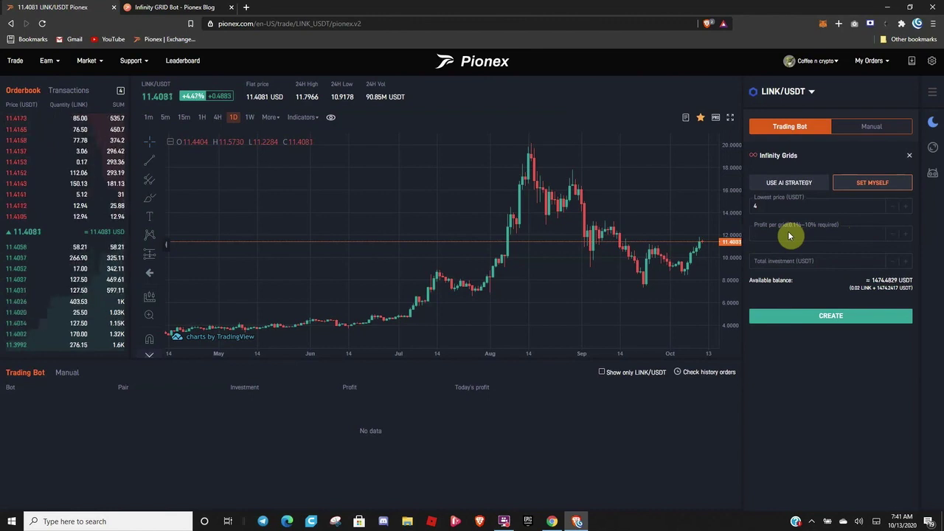
type("4")
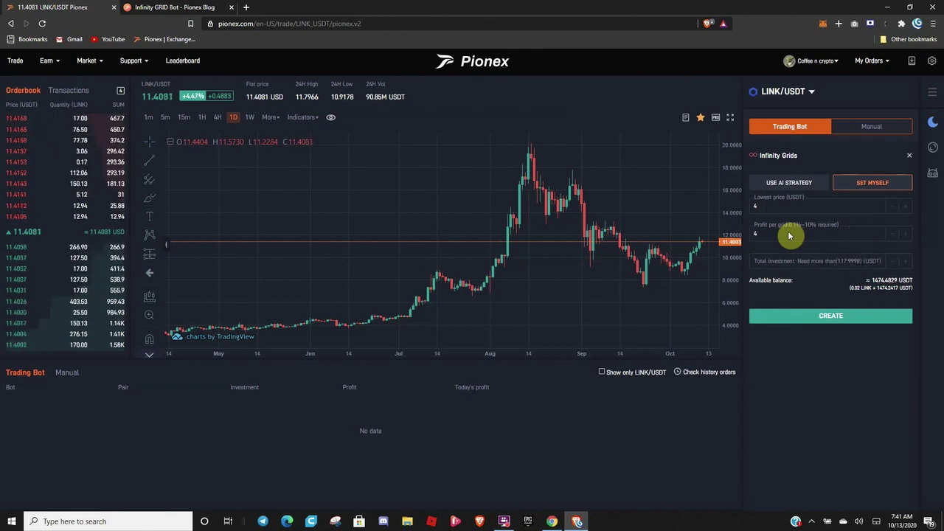
key("BackSpace")
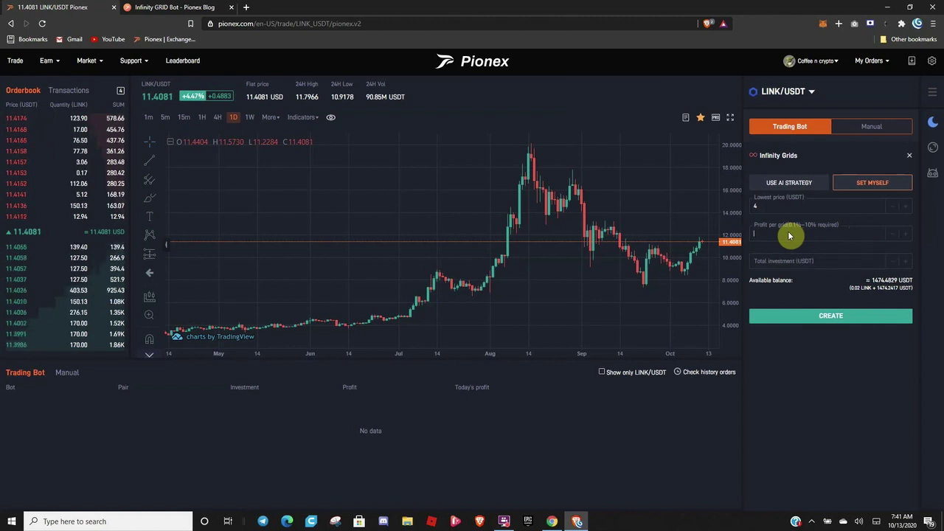
type("5")
key("BackSpace")
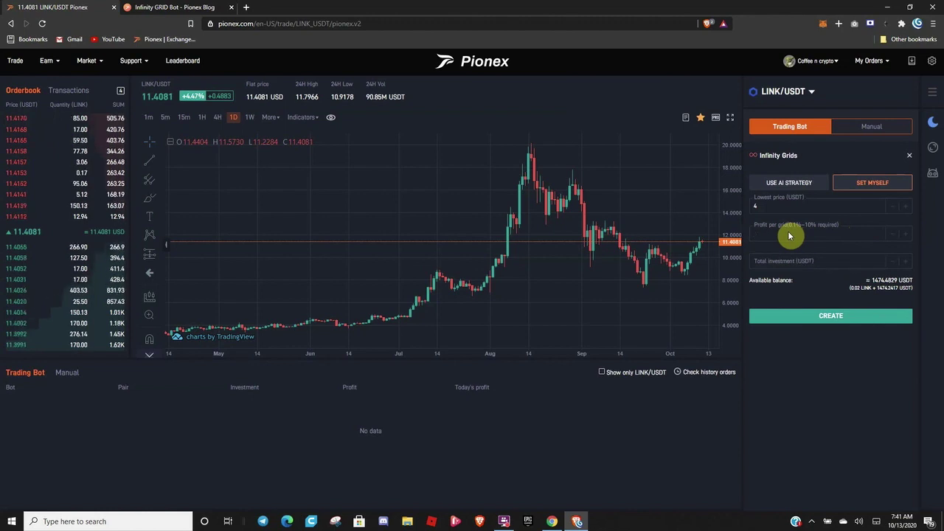
type("7")
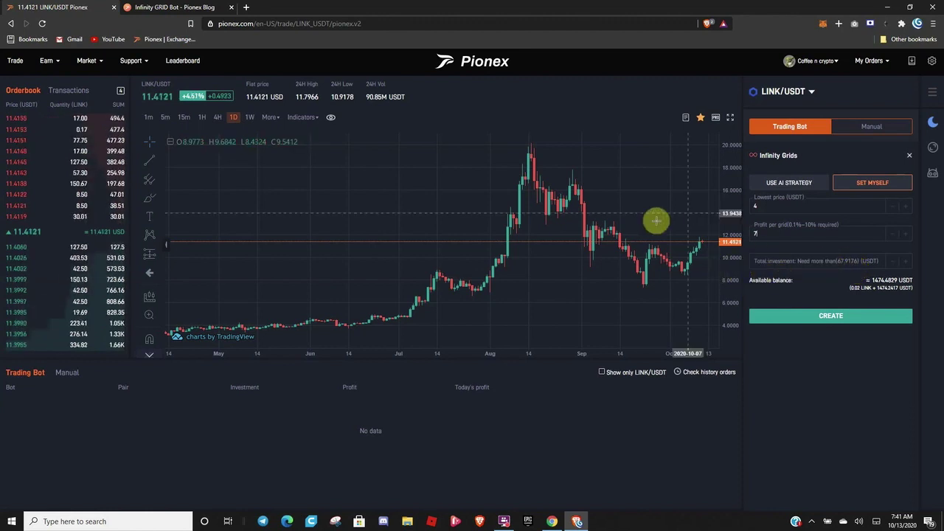
Cycle the chart through 4H, 15m and 1m timeframes, ending on 15-minute candles.
left_click(222, 121)
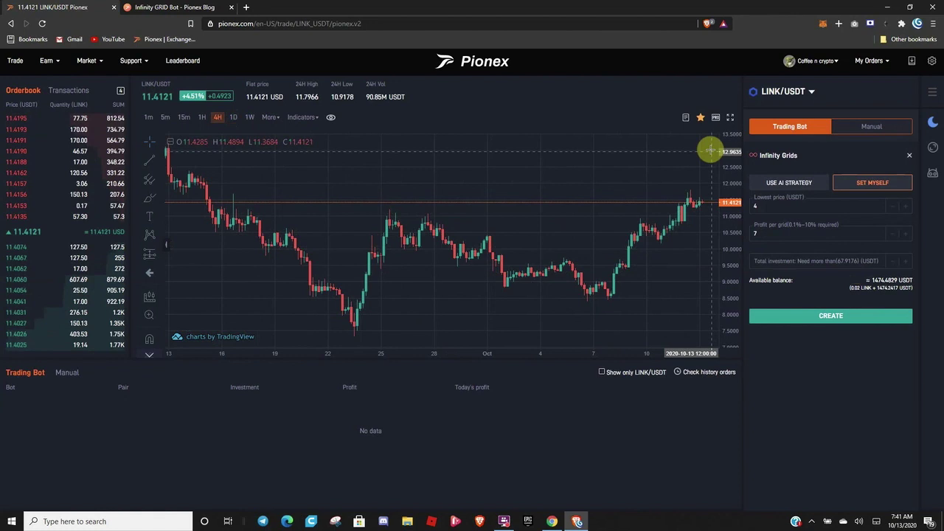
left_click(181, 119)
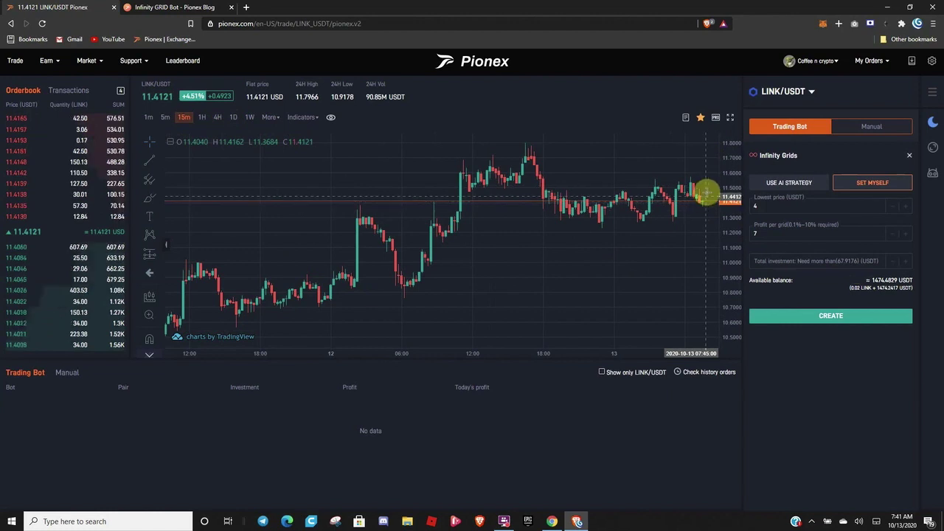
left_click(150, 118)
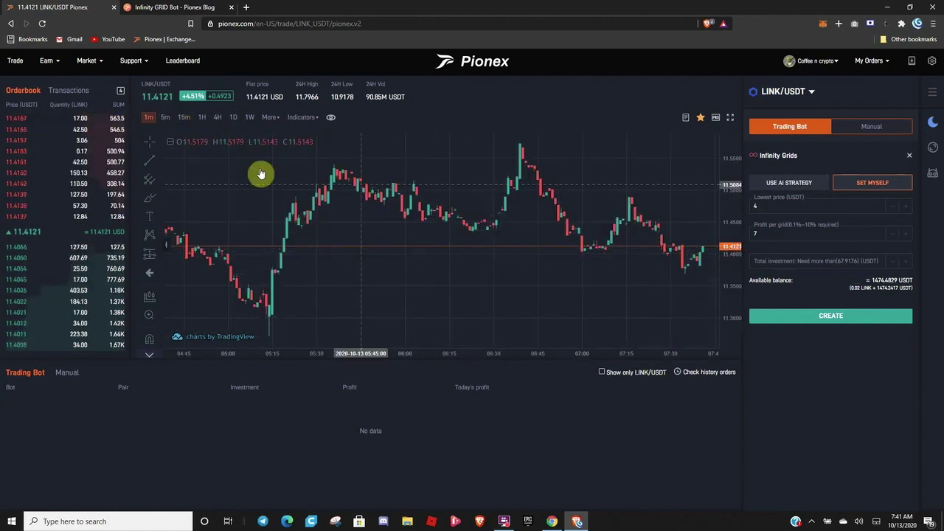
left_click(184, 118)
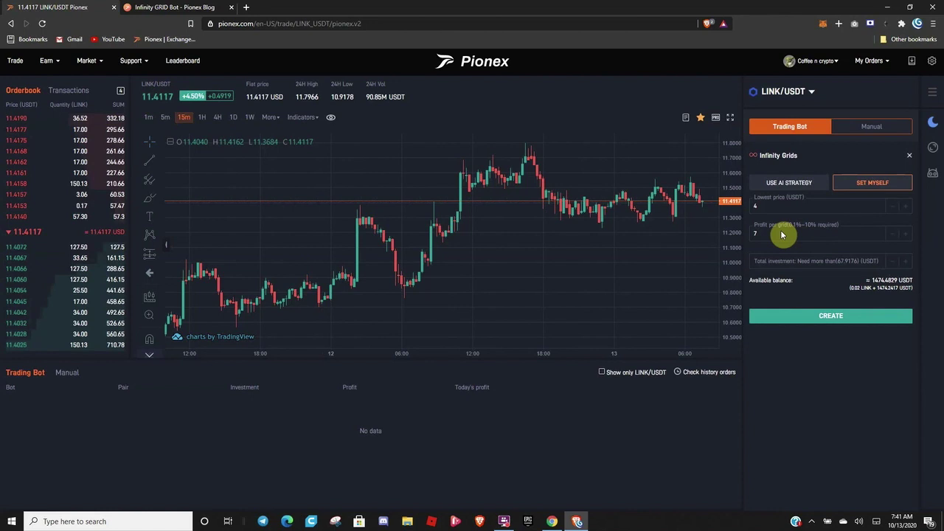
Change profit per grid to 1.5% and set total investment to 400 USDT.
type(".0")
left_click_drag(777, 238, 719, 240)
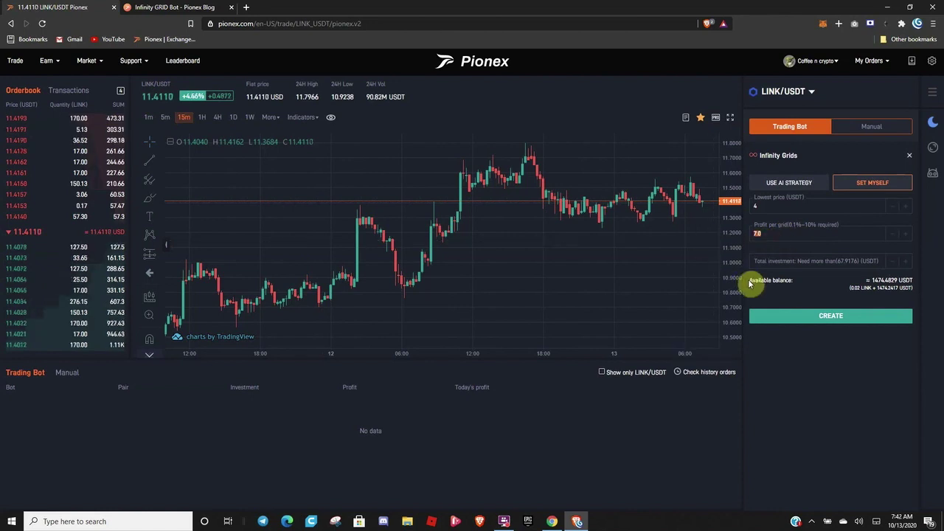
type("1")
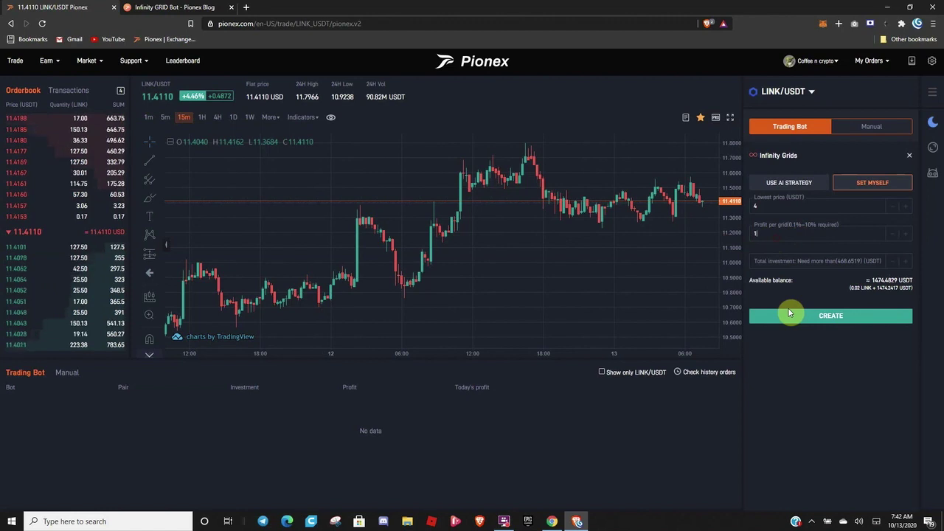
type(".5")
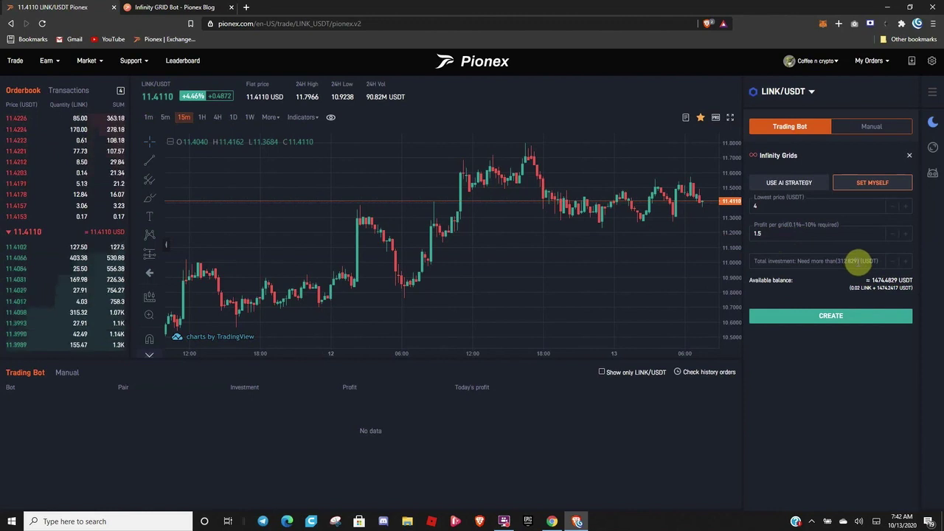
left_click(858, 262)
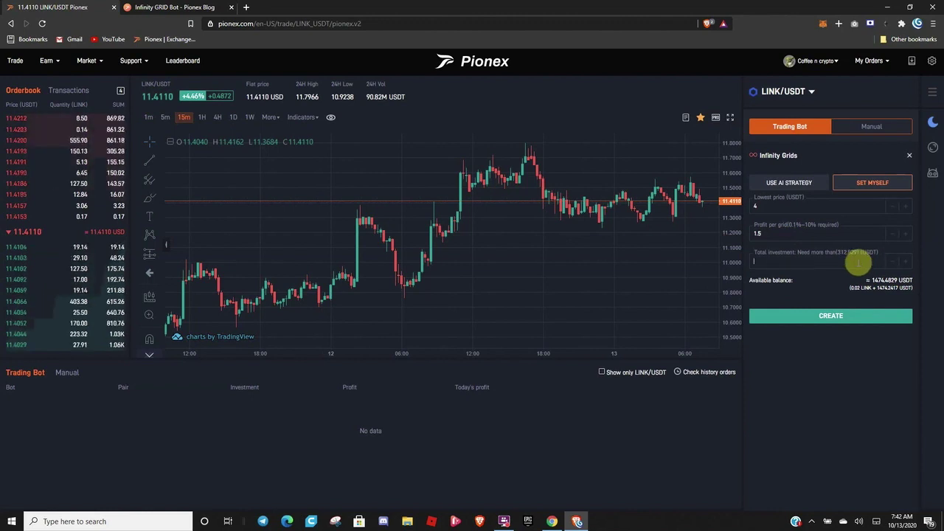
type("400")
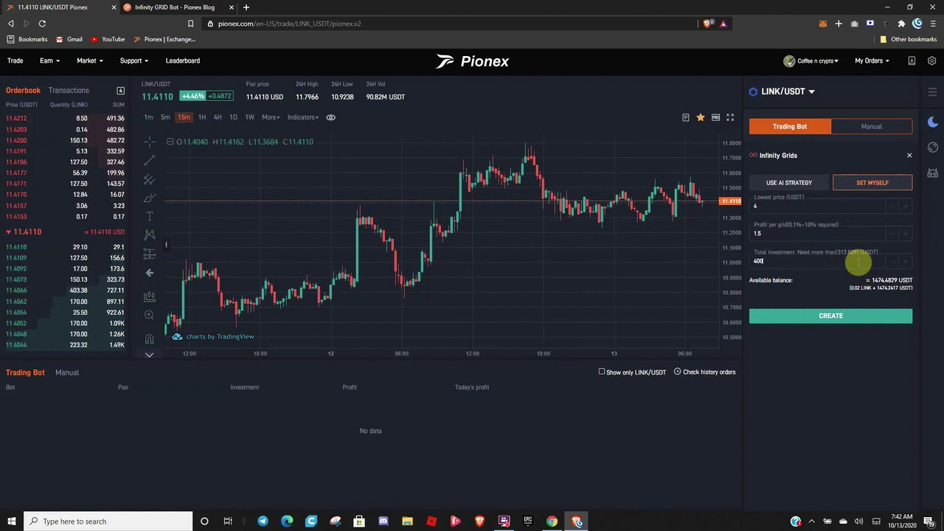
Create the bot and confirm buying the needed LINK, starting it with 398.44 USDT invested.
left_click(845, 321)
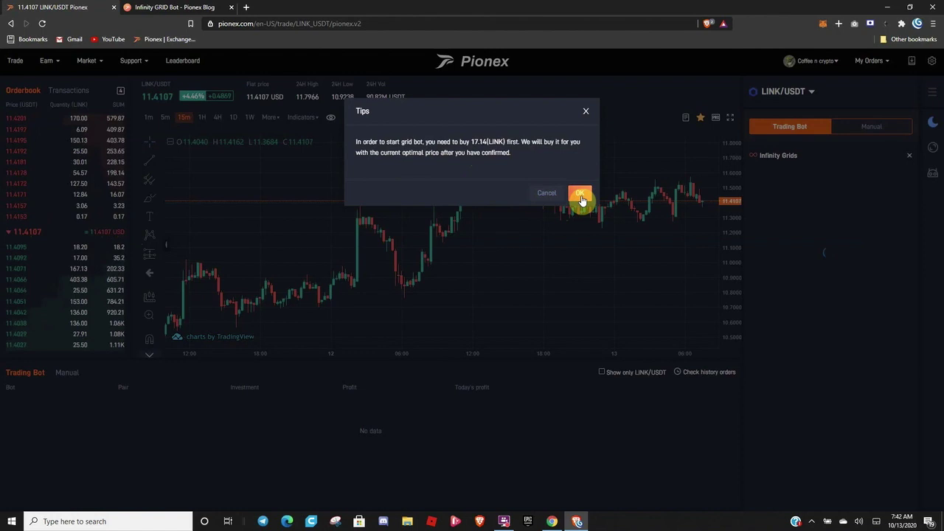
left_click(580, 197)
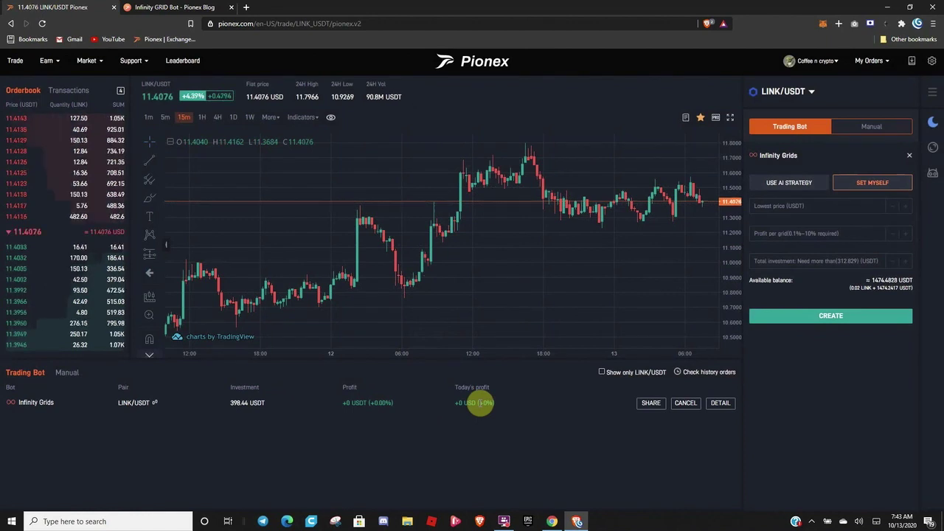
Open the details page of the running LINK/USDT Infinity Grids bot.
left_click(721, 404)
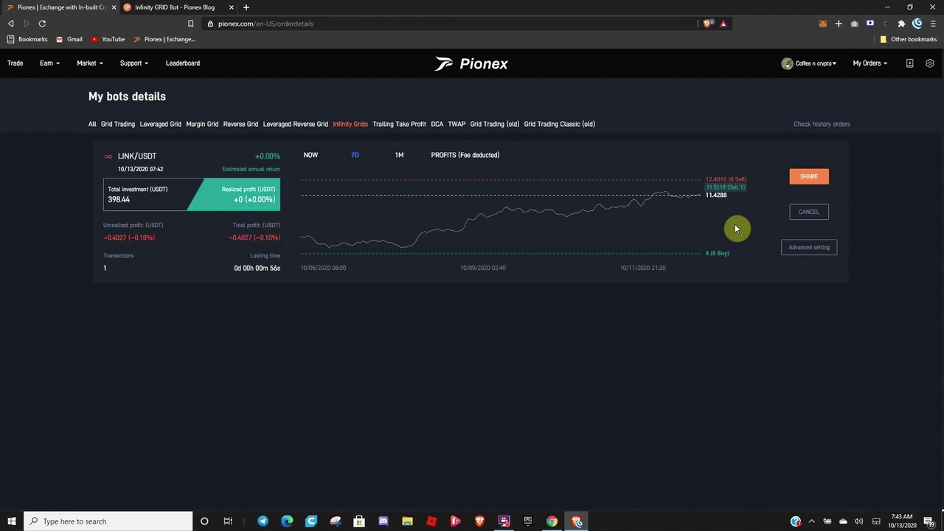
Check the bot's profits and 1M grid chart, then list current orders from 10.3725 to 12.4016.
left_click(797, 215)
left_click(443, 156)
left_click(399, 158)
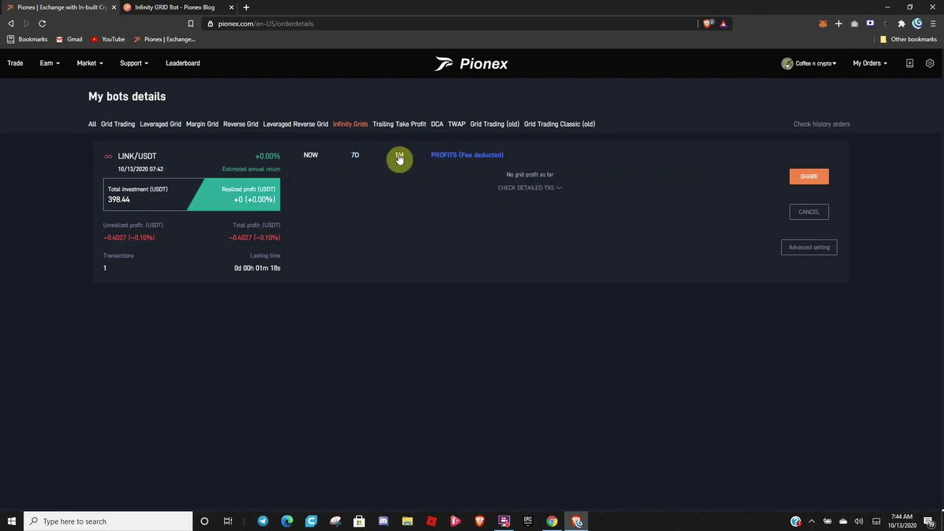
left_click(314, 160)
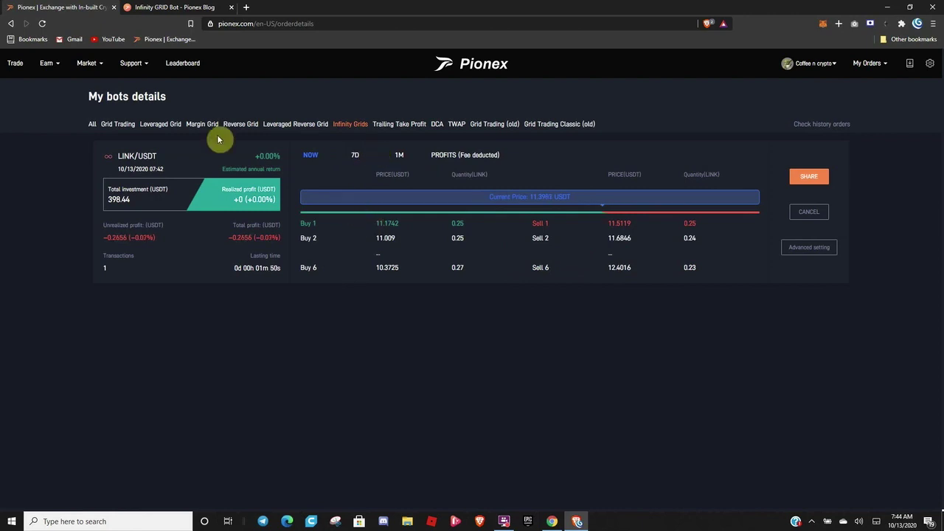
Return to the LINK/USDT trade page and zoom the chart out to 4-hour candles with grid lines.
left_click(16, 64)
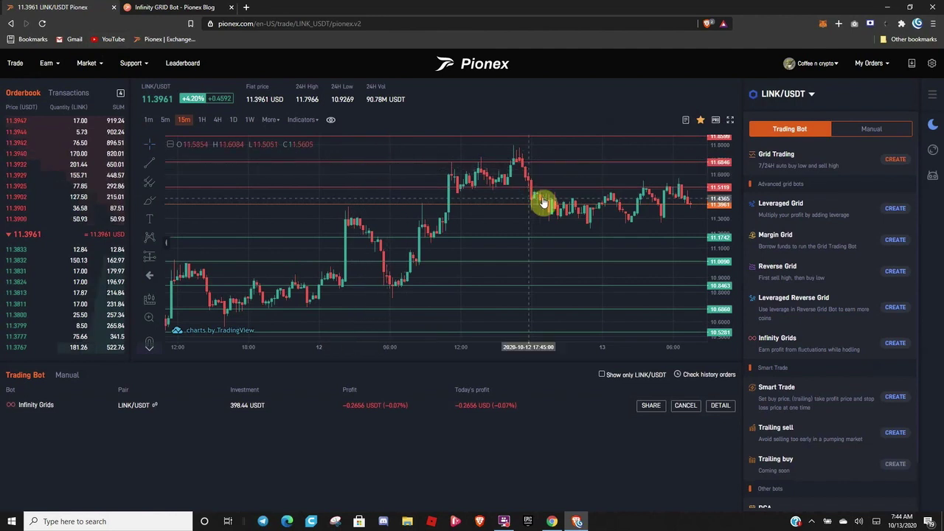
scroll(652, 188, "down", 2)
scroll(653, 189, "down", 2)
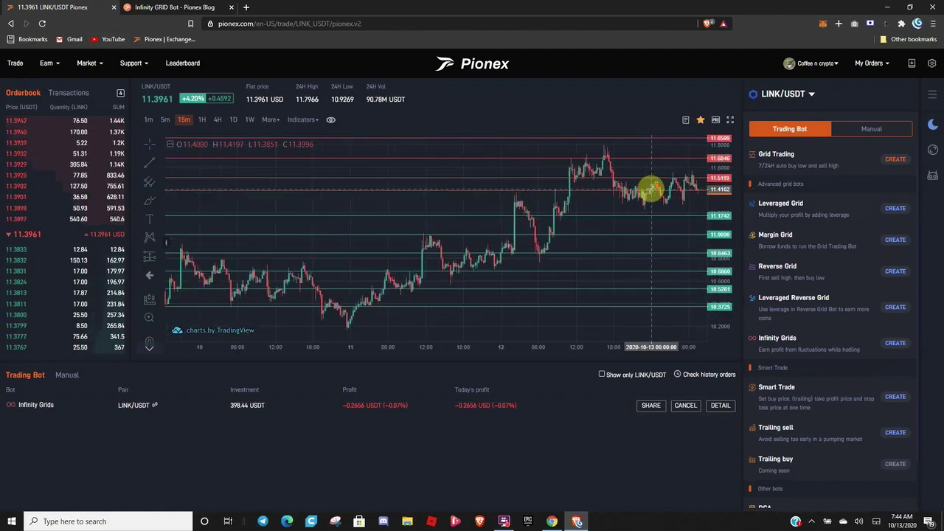
left_click(214, 119)
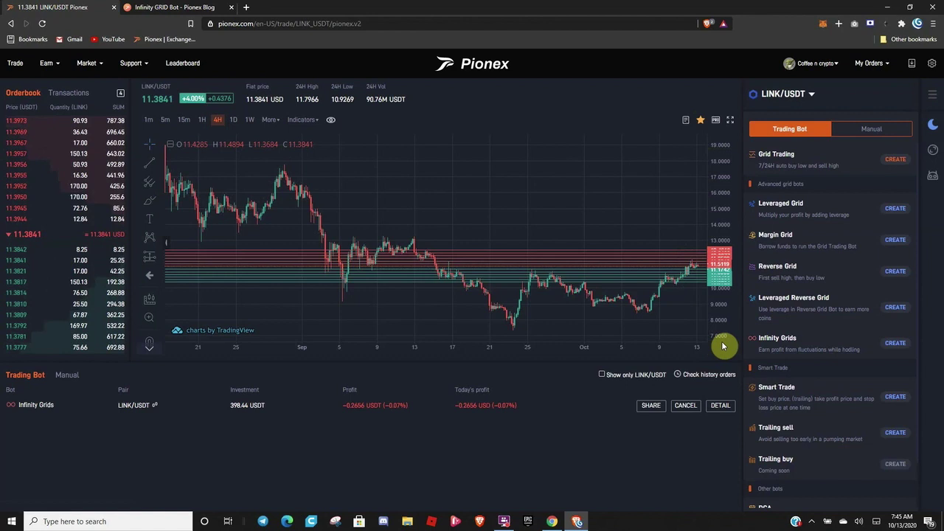
mouse_move(873, 221)
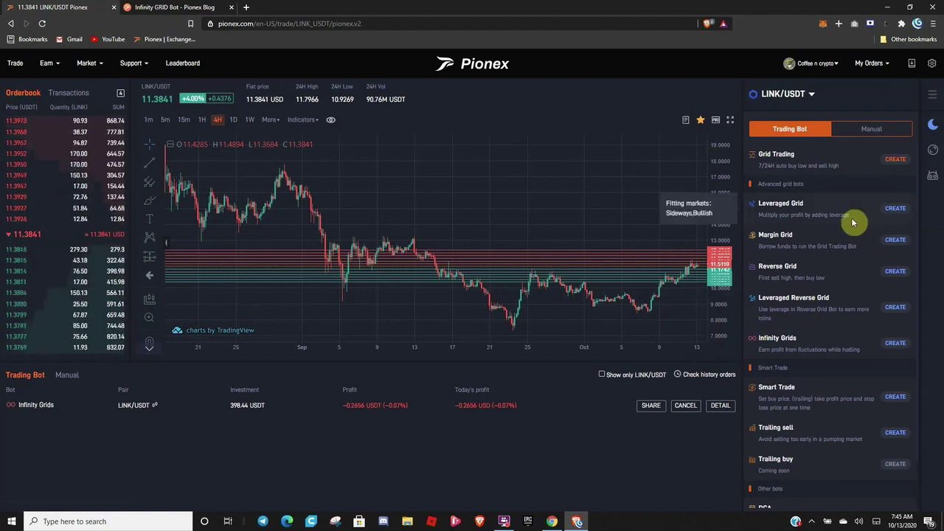